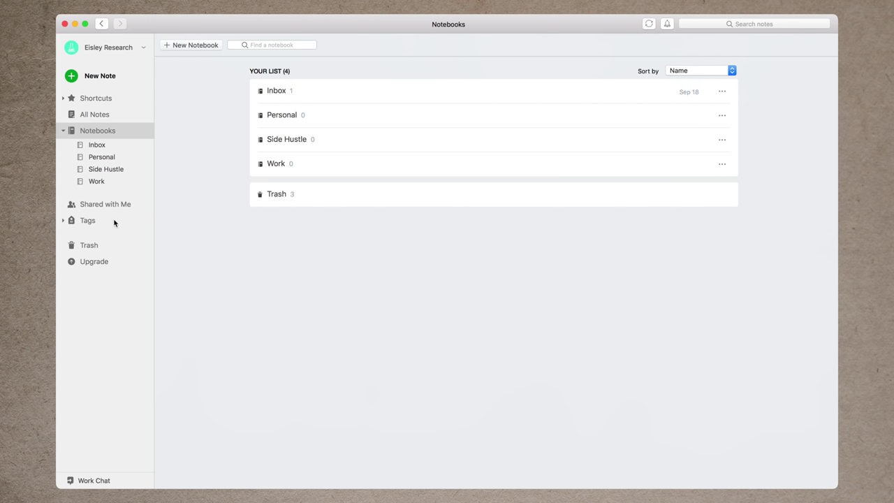
Step: Open the tags overview, expand the Priority, Projects and Time Requirement tag groups, and check the available sort options
left_click(94, 222)
left_click(64, 221)
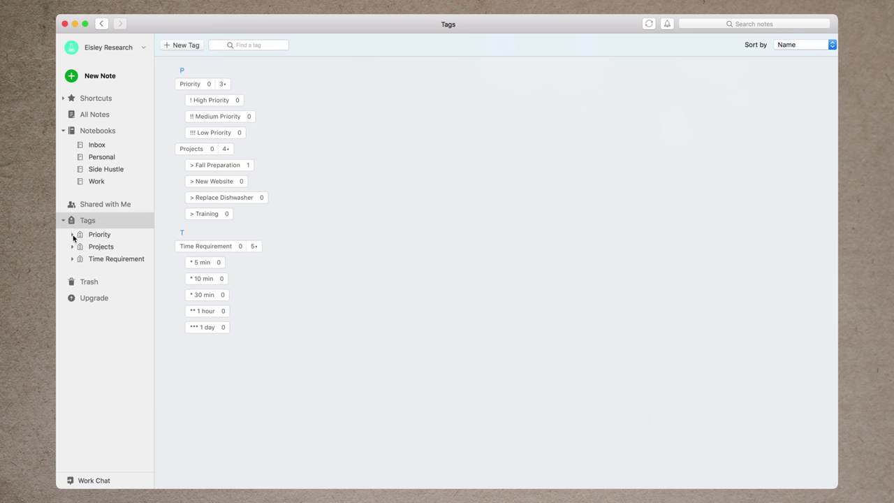
left_click(72, 235)
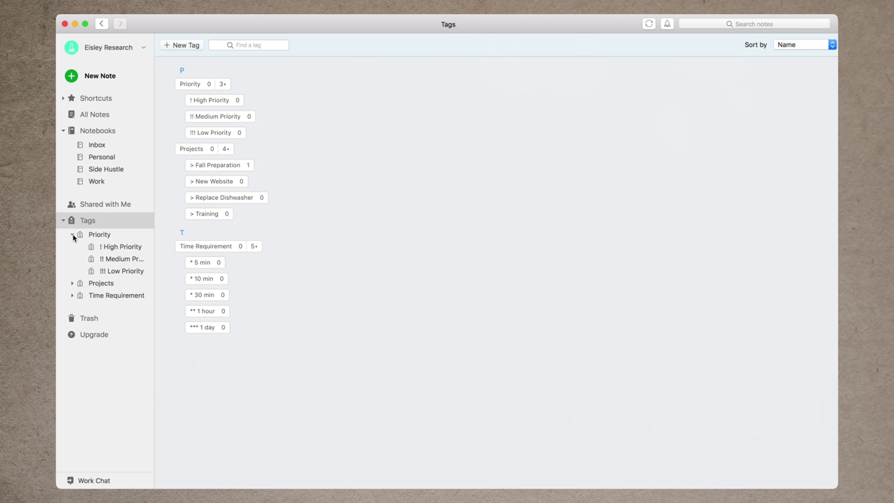
left_click(72, 283)
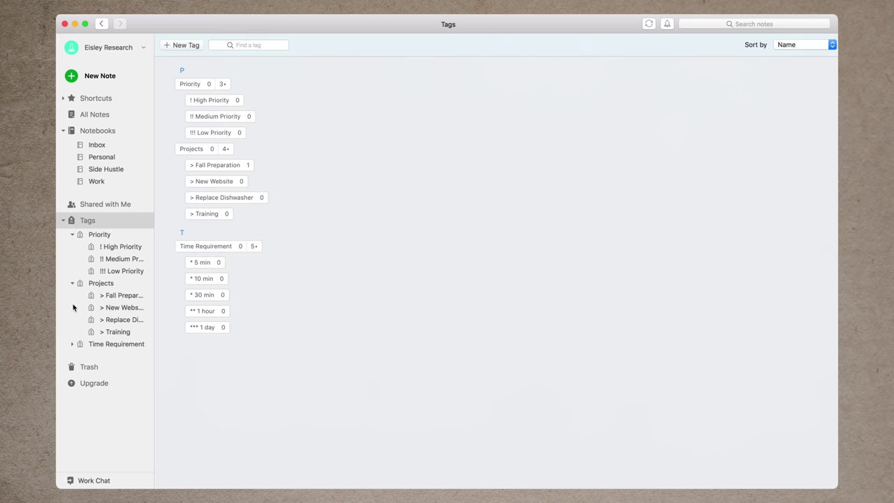
left_click(73, 344)
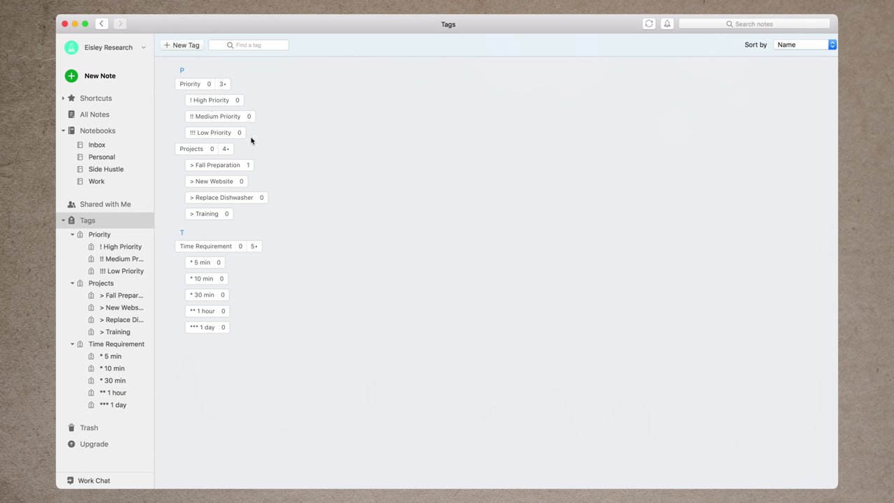
left_click(792, 48)
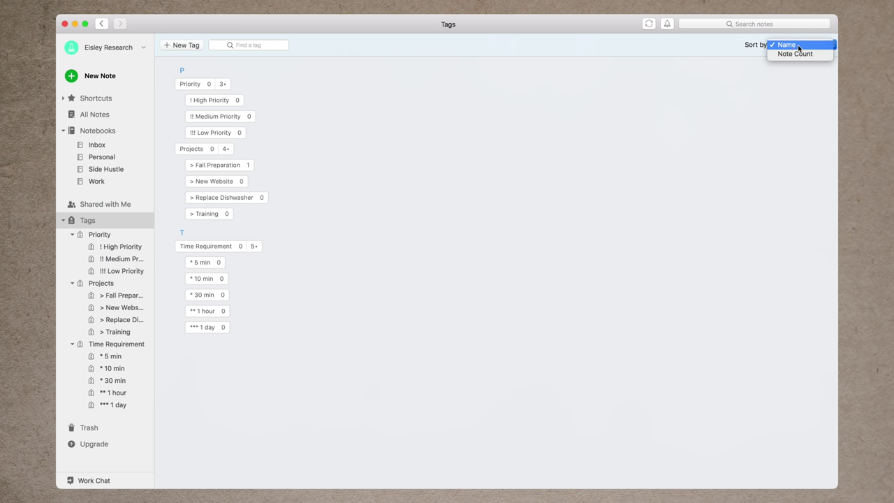
left_click(283, 92)
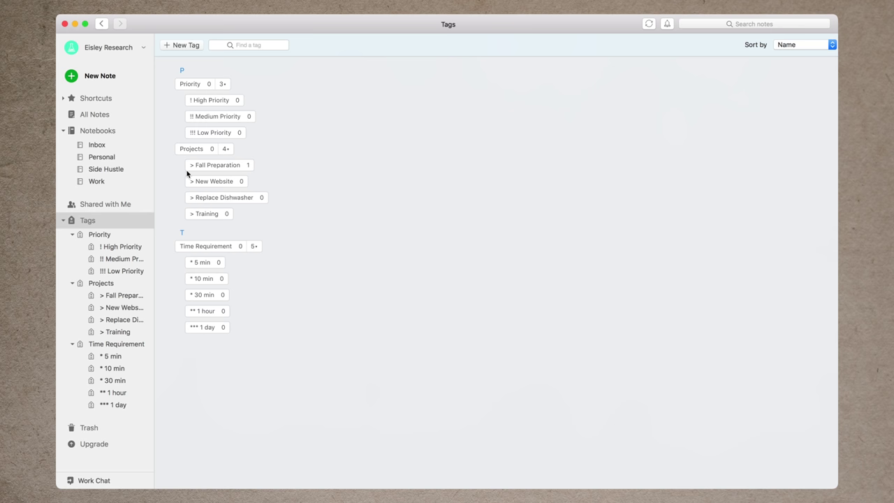
Step: Show all notes and check the options of the "> Fall Preparation" tag on the Fall Checklist note
left_click(110, 114)
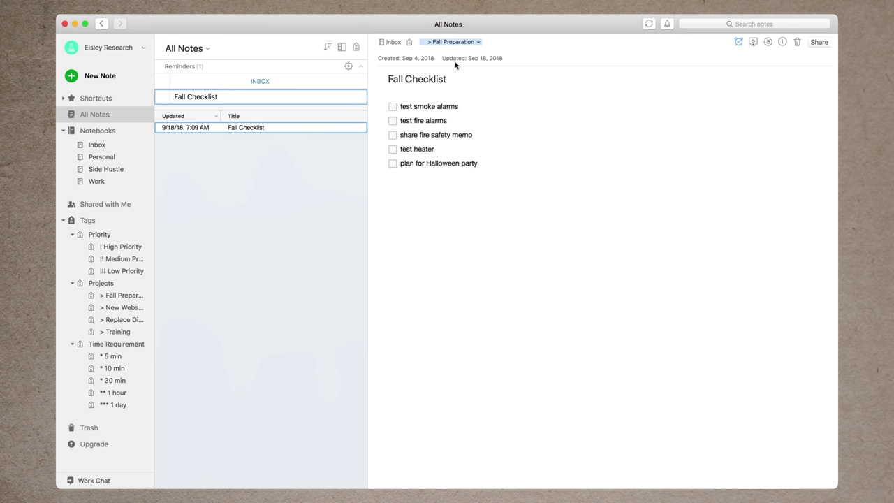
left_click(475, 43)
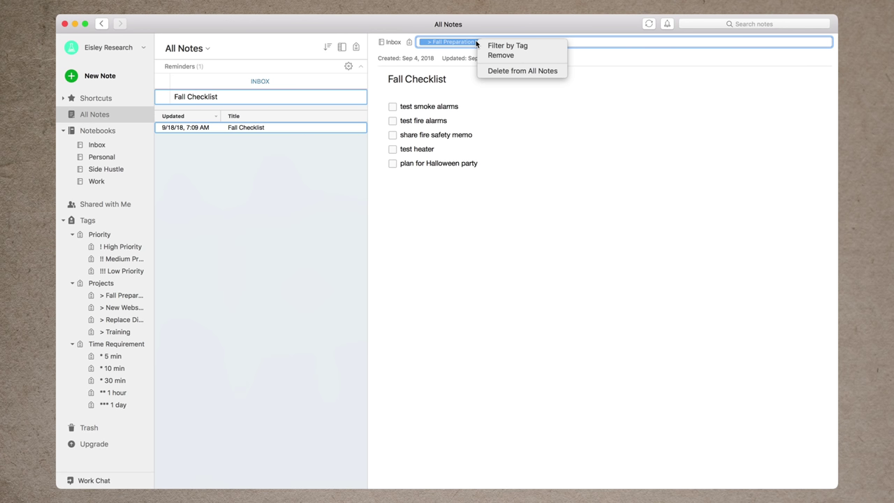
left_click(595, 44)
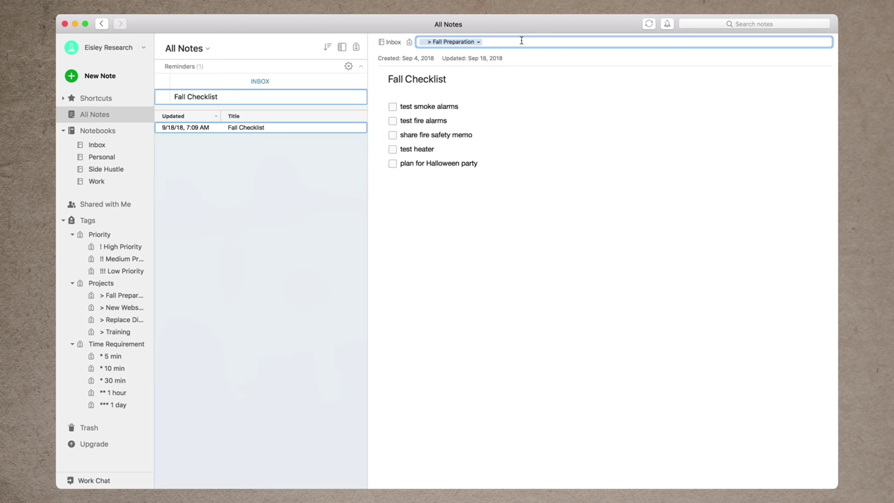
Step: Look up the project tag suggestions beginning with ">" for the Fall Checklist note without adding one
type(">")
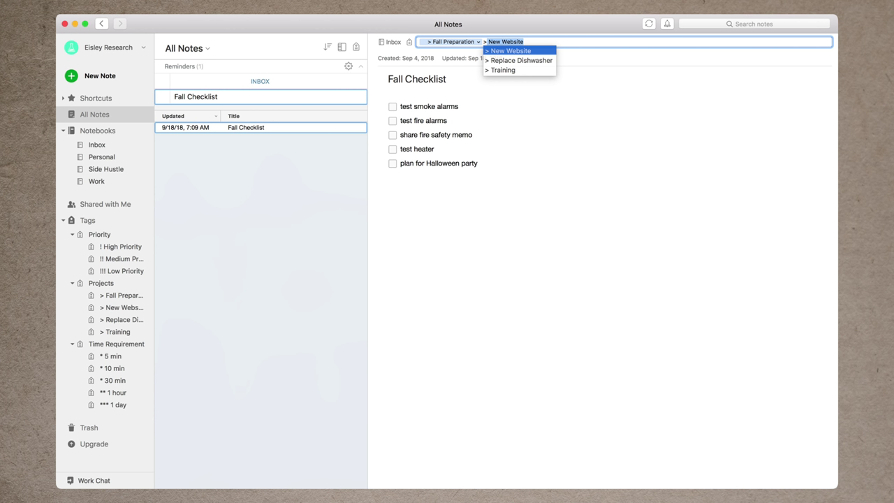
key("BackSpace")
key("BackSpace")
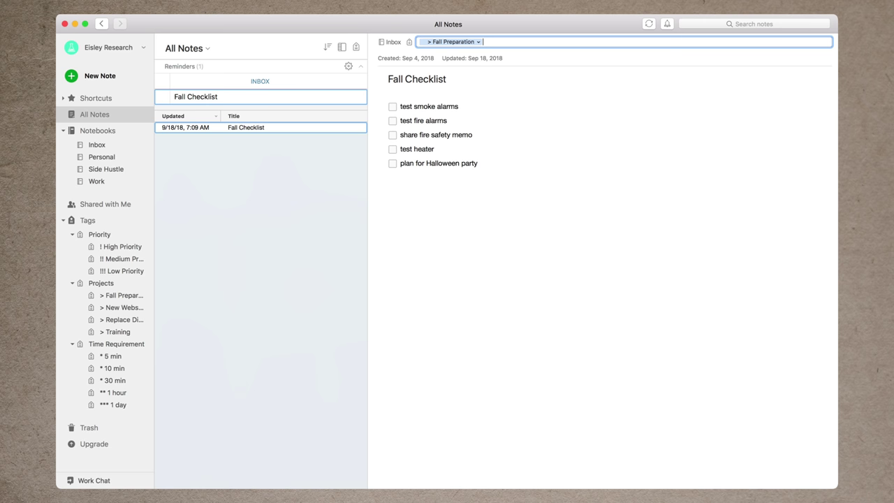
type(">")
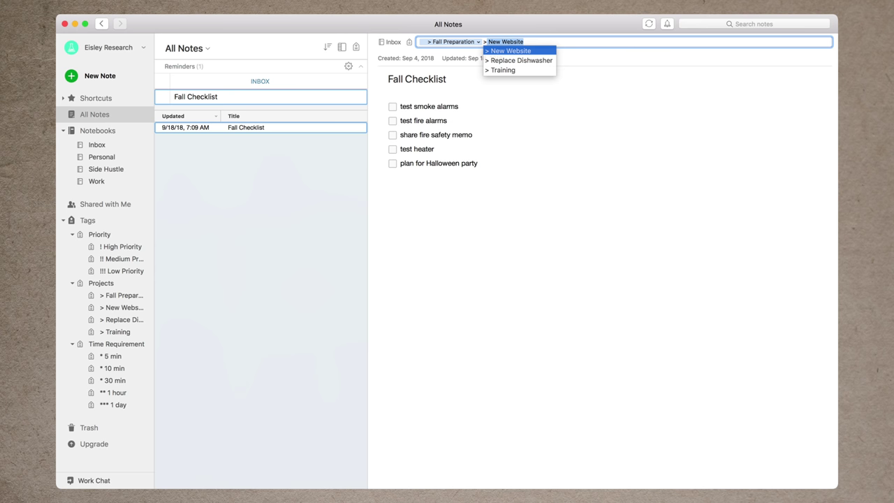
key("Escape")
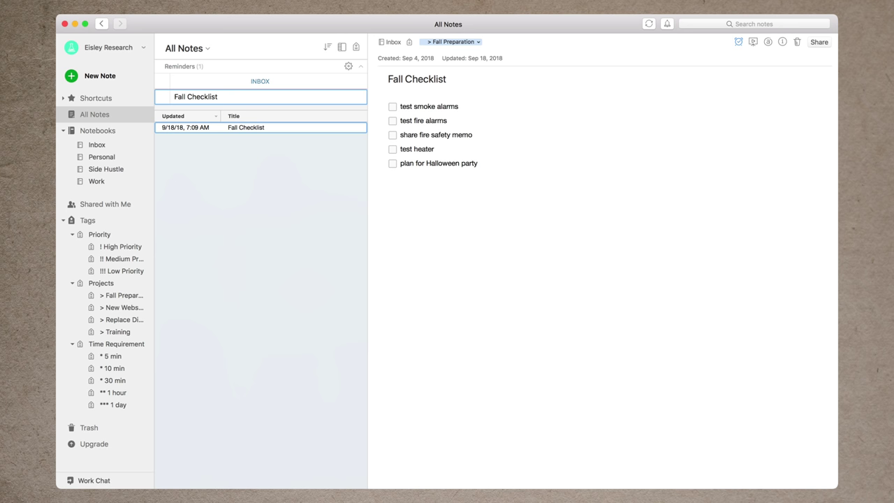
Step: Set the Fall Checklist note's reminder date to Tomorrow and check its due date in the reminders list
left_click(738, 44)
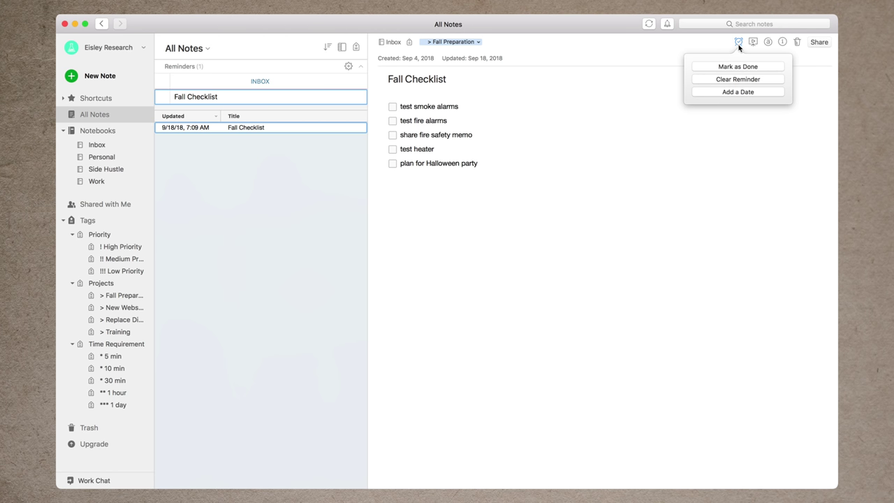
left_click(739, 92)
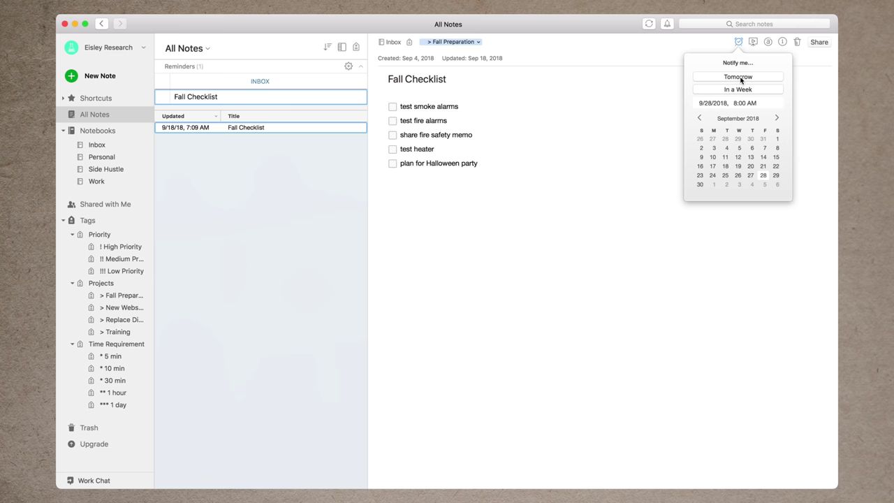
left_click(741, 77)
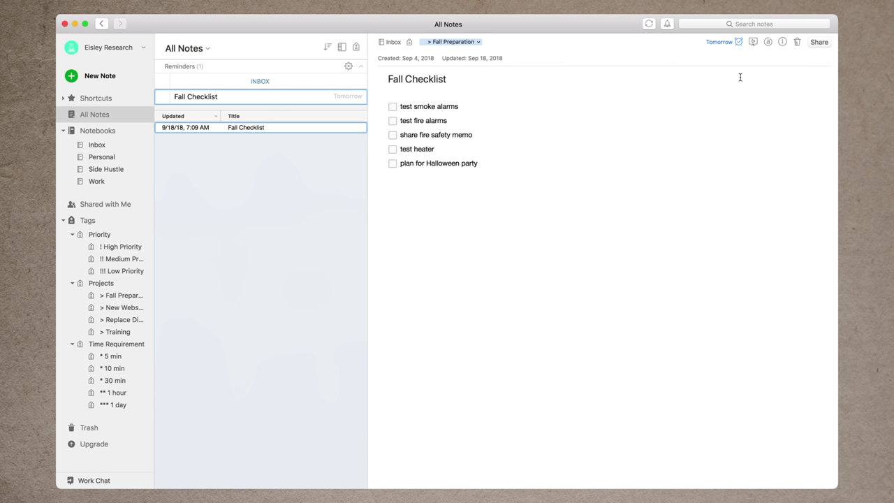
mouse_move(286, 82)
mouse_move(295, 99)
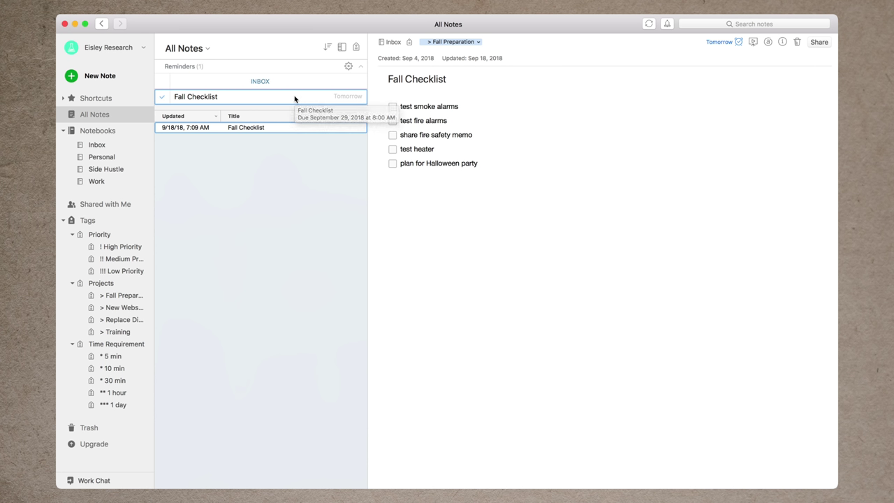
Step: Add the "! High Priority" tag to the Fall Checklist note
left_click(493, 38)
type("! High Priority")
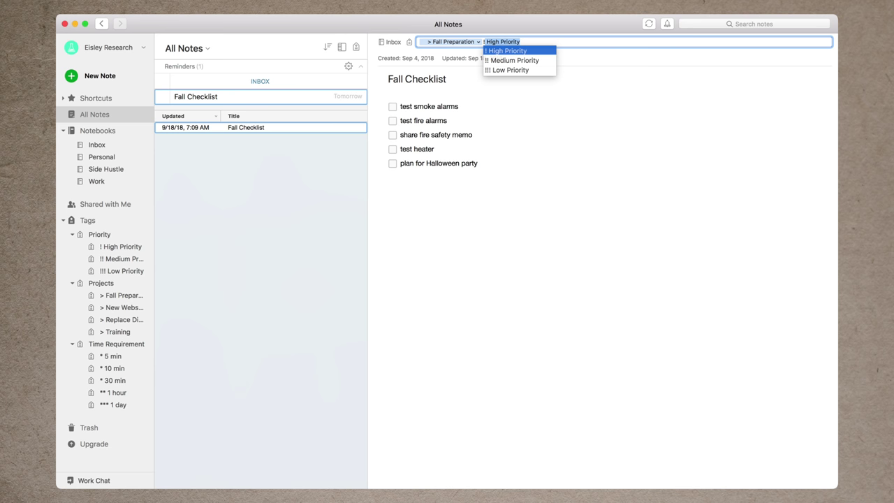
key("Return")
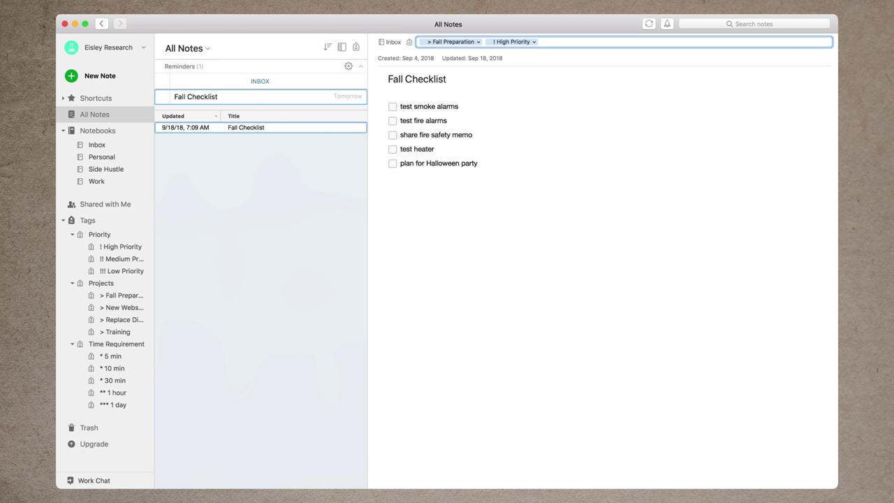
Step: Add the "*** 1 day" time requirement tag to the Fall Checklist note
type("*")
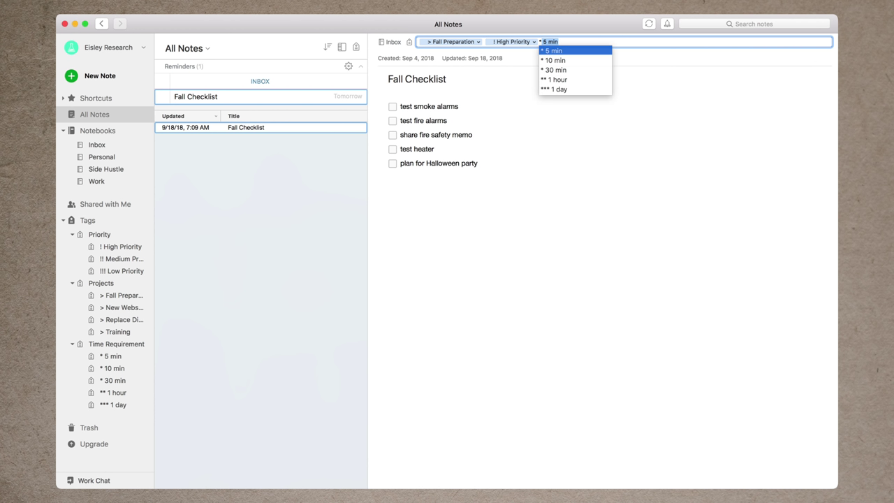
key("Down")
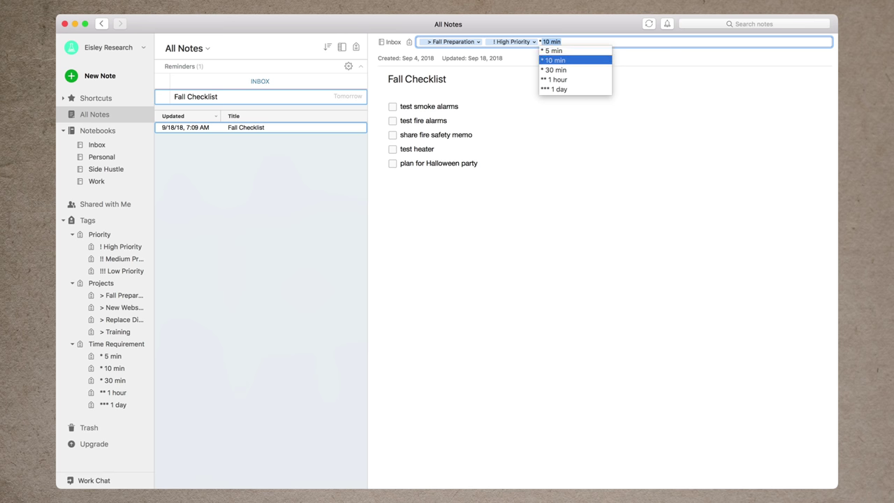
key("Down")
key("Down")
key("Down")
key("Return")
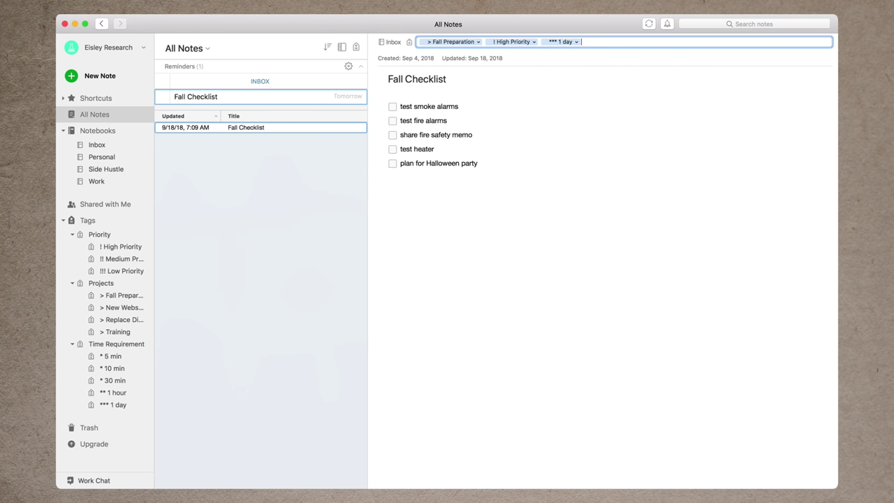
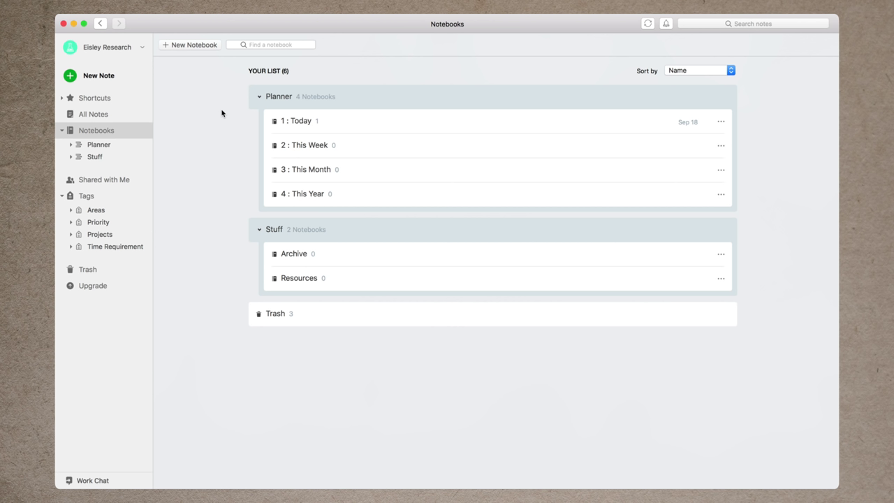
Step: View the tags overview of the Planner and Stuff setup and return to the notebooks list
left_click(104, 198)
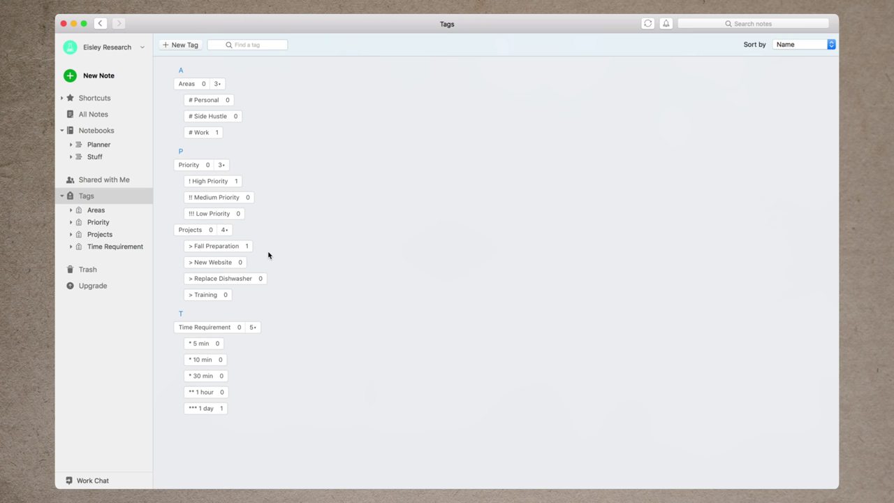
left_click(118, 130)
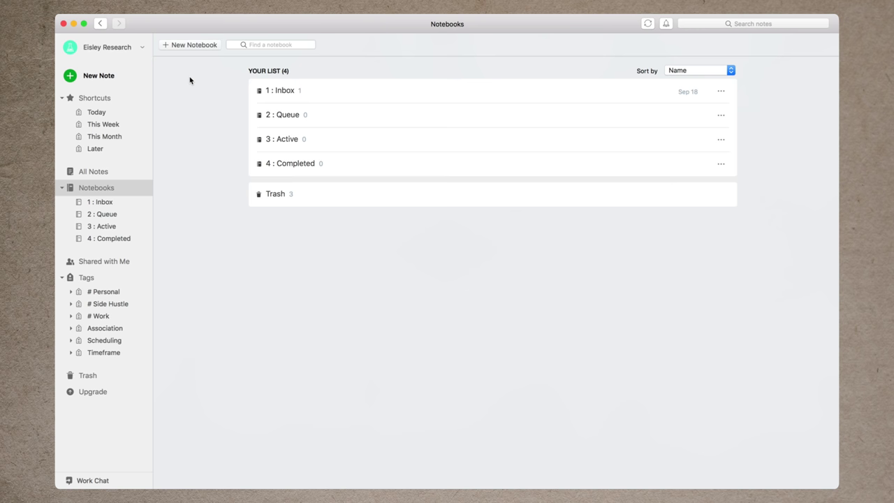
Step: Open the tags overview and select the "01 JAN - 2018", "Today" and "> Fall Preparation" tags one at a time, clearing each selection
left_click(109, 279)
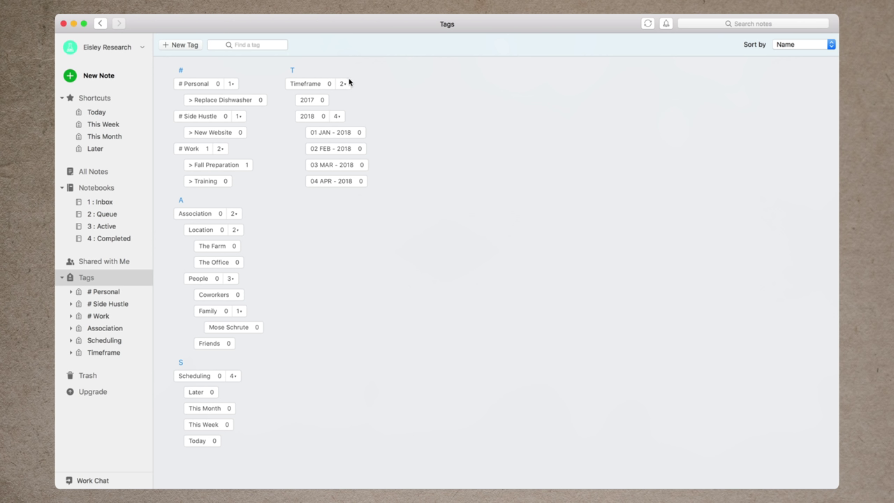
left_click(340, 134)
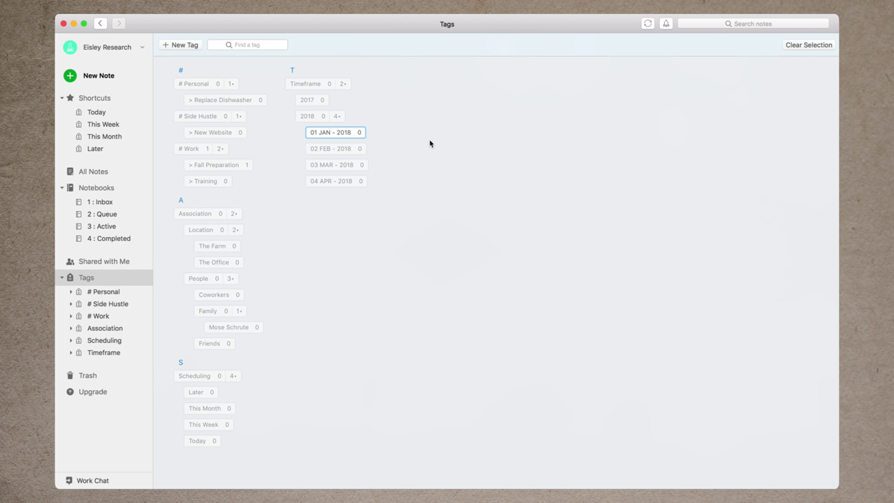
left_click(430, 143)
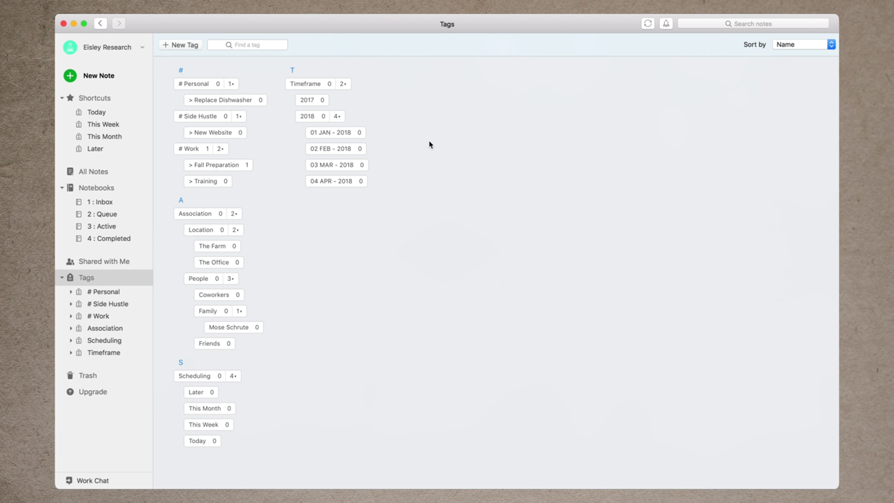
left_click(201, 442)
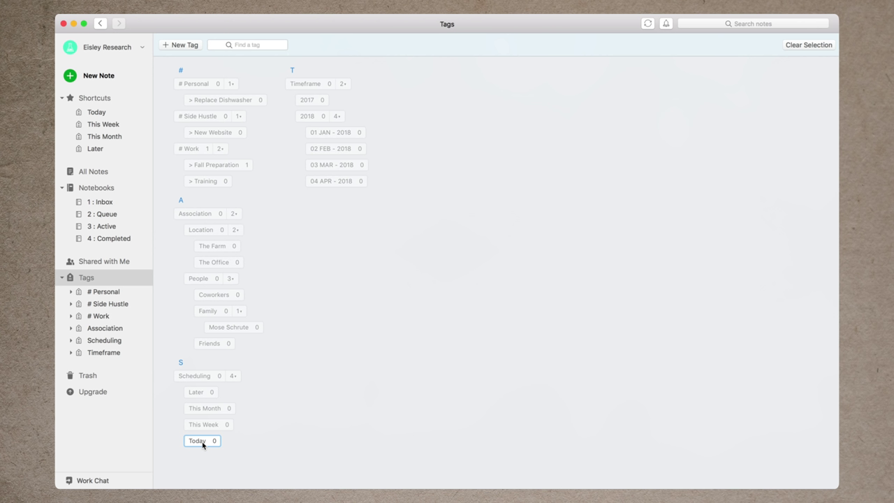
left_click(261, 426)
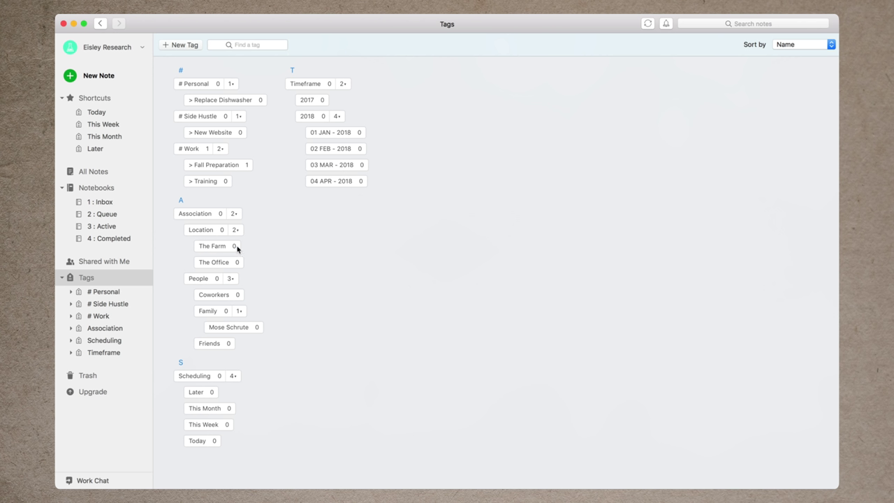
left_click(225, 165)
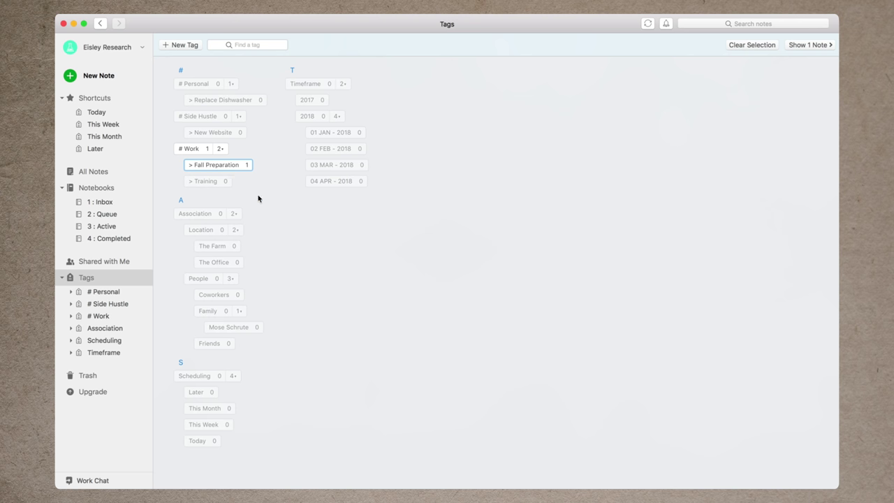
left_click(301, 236)
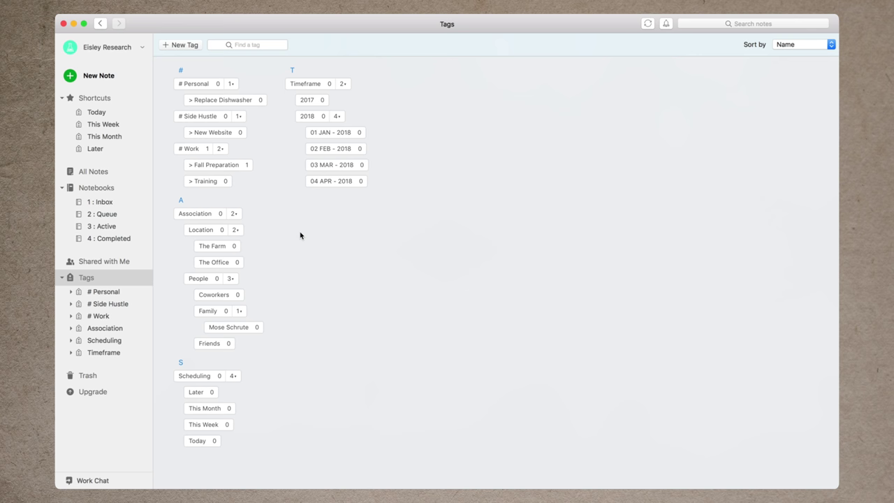
Step: View the notes under the Today shortcut and in the "3 : Active" notebook
left_click(109, 112)
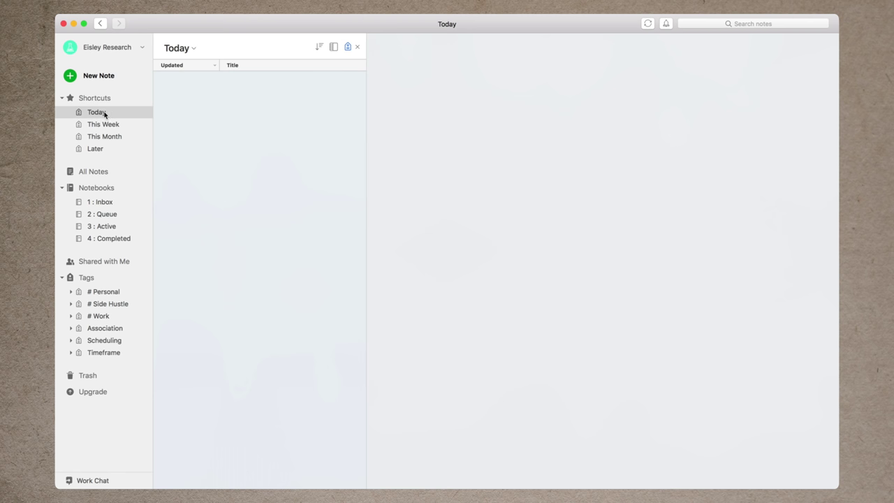
left_click(103, 227)
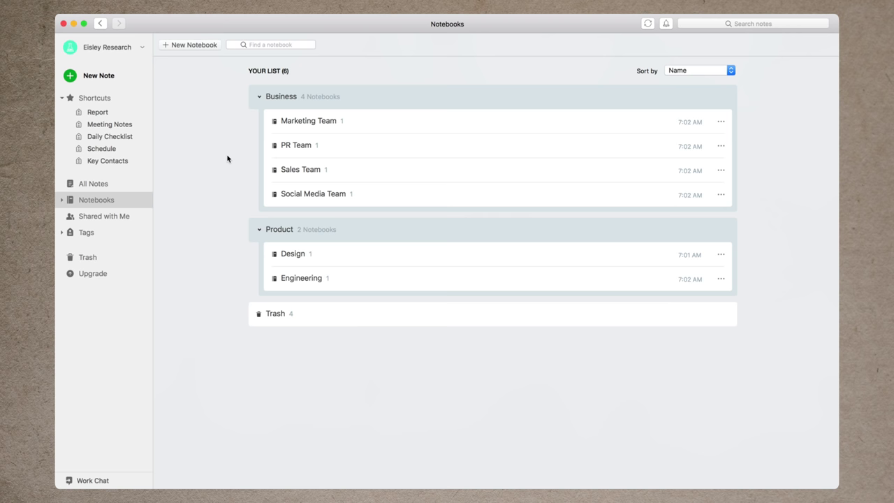
Step: Open the tags overview of the Business and Product notebook setup to examine its tag groups
left_click(118, 232)
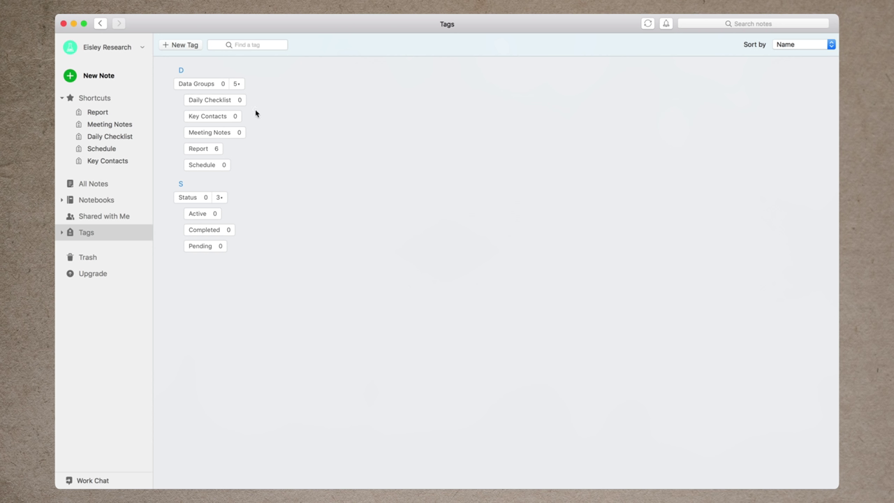
Step: View the Fall Checklist note among all notes and open the tags overview to examine its Areas, Contexts and Projects groups
left_click(117, 114)
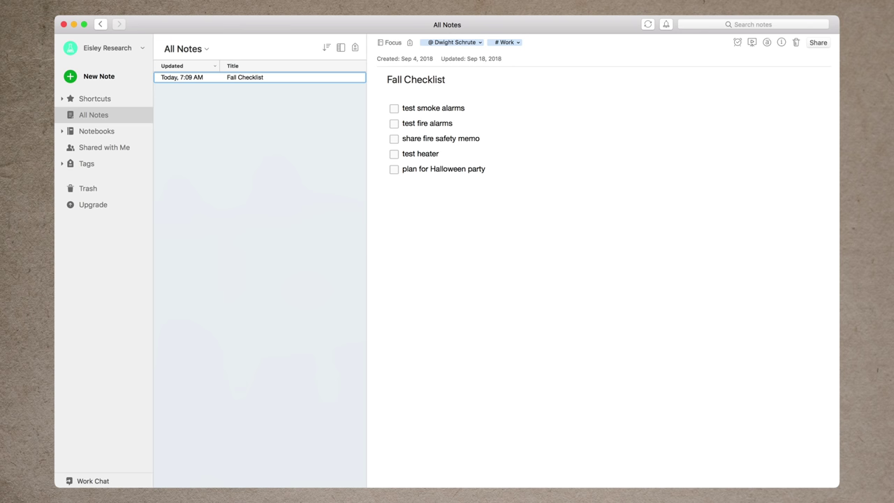
left_click(84, 165)
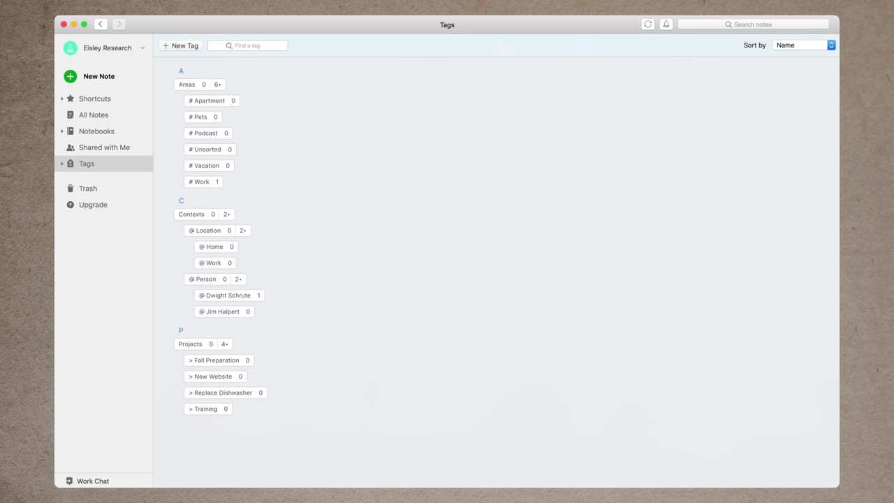
Step: Open the notebooks list and collapse the "1 : Capture", "2 : Actions" and "3 : Reference" stacks one at a time
left_click(93, 134)
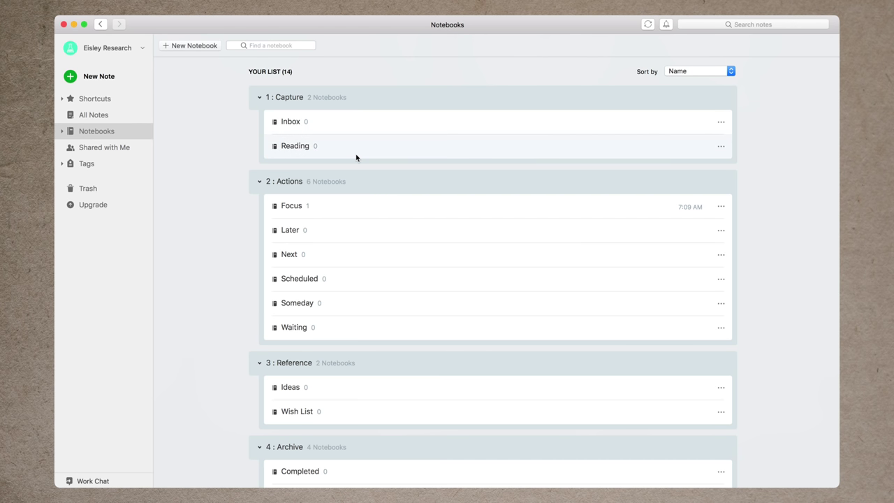
left_click(260, 100)
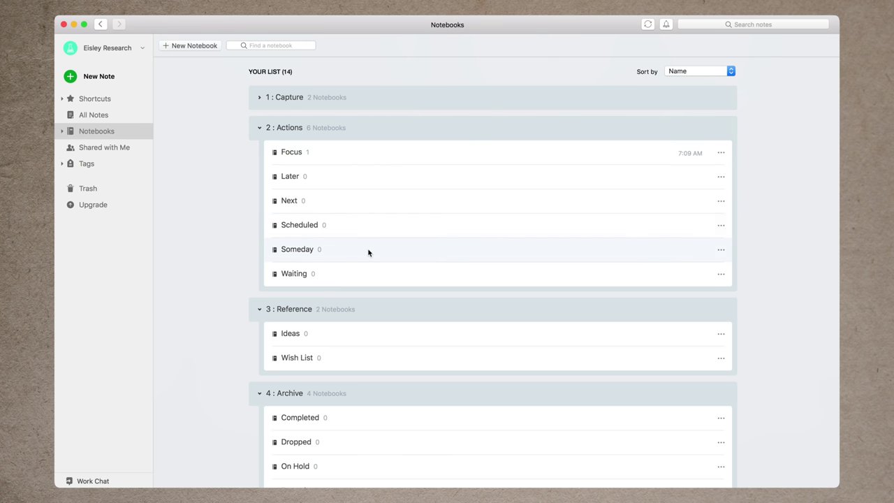
left_click(260, 128)
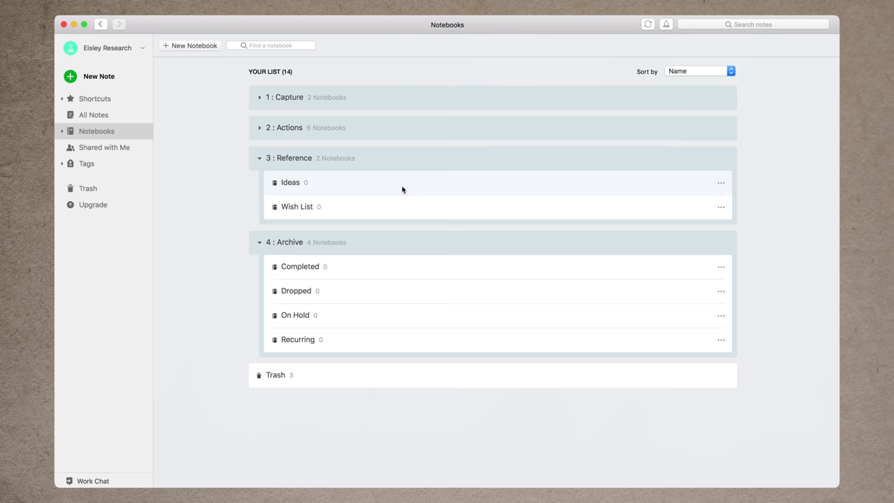
left_click(259, 158)
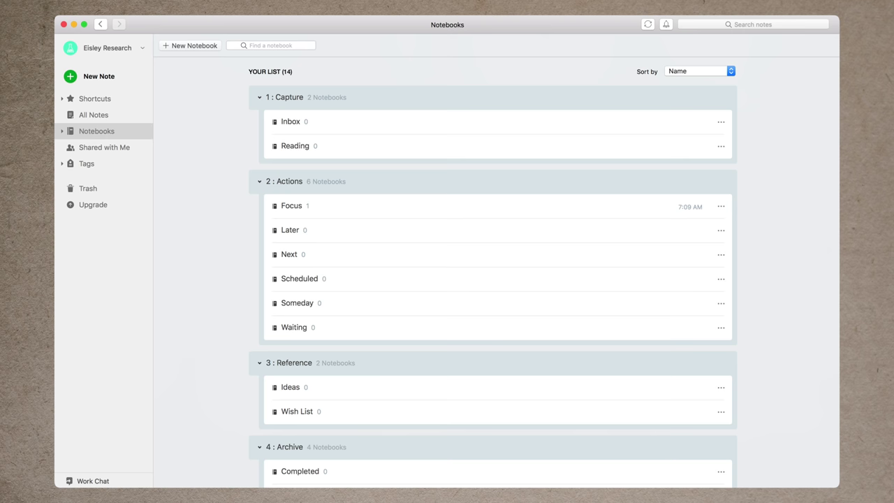
Step: From all notes, add the "# Apartment" tag to the Fall Checklist note and remove that tag from it again
left_click(110, 116)
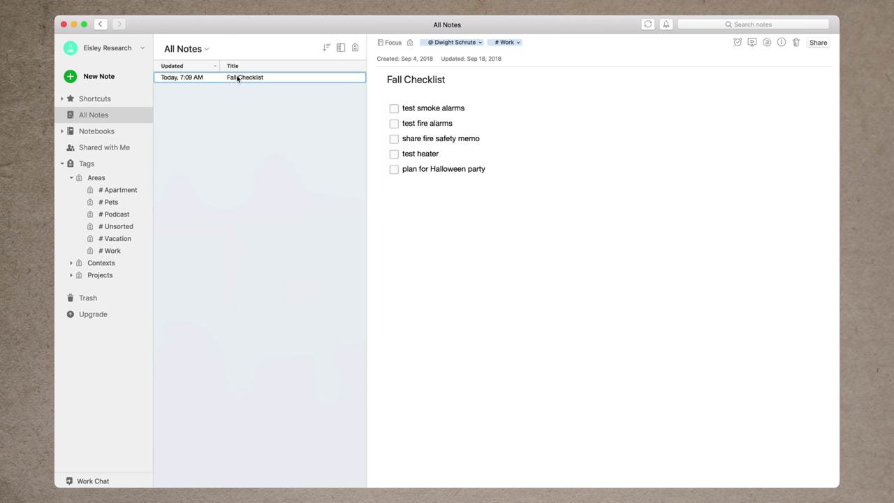
left_click_drag(237, 78, 129, 188)
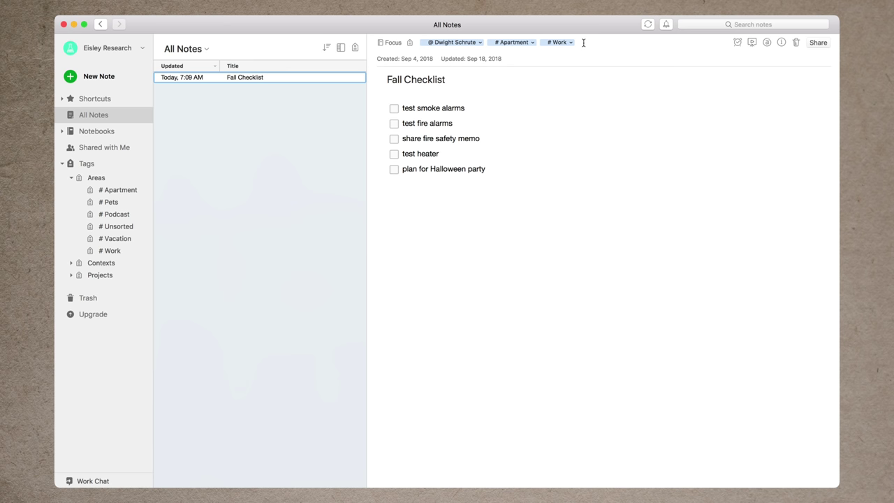
left_click(532, 43)
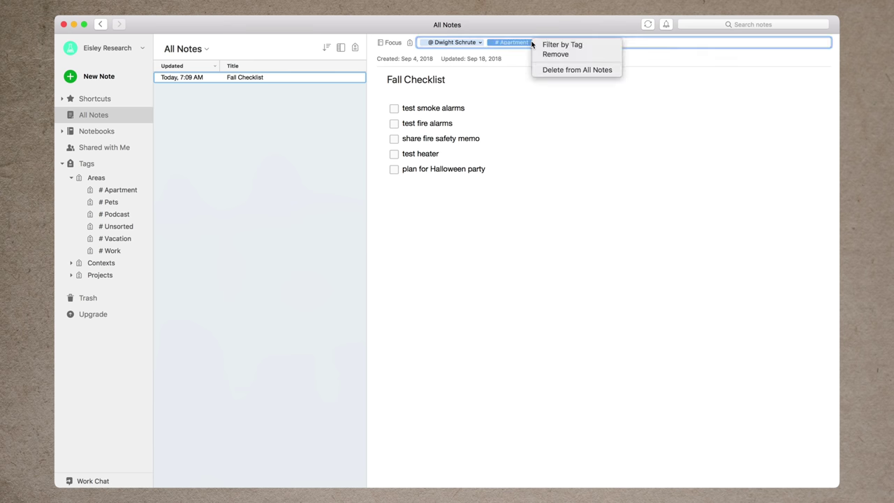
left_click(542, 53)
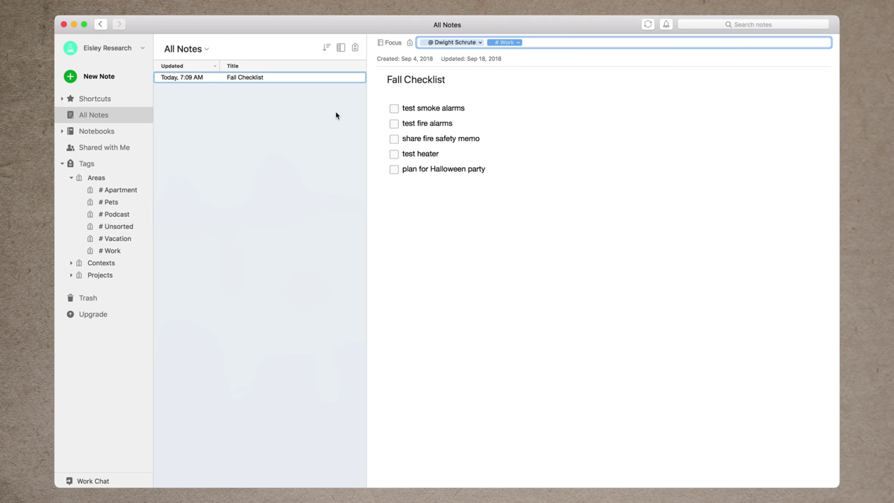
Step: Move the Fall Checklist note into the Later notebook of the "2 : Actions" stack
left_click(62, 130)
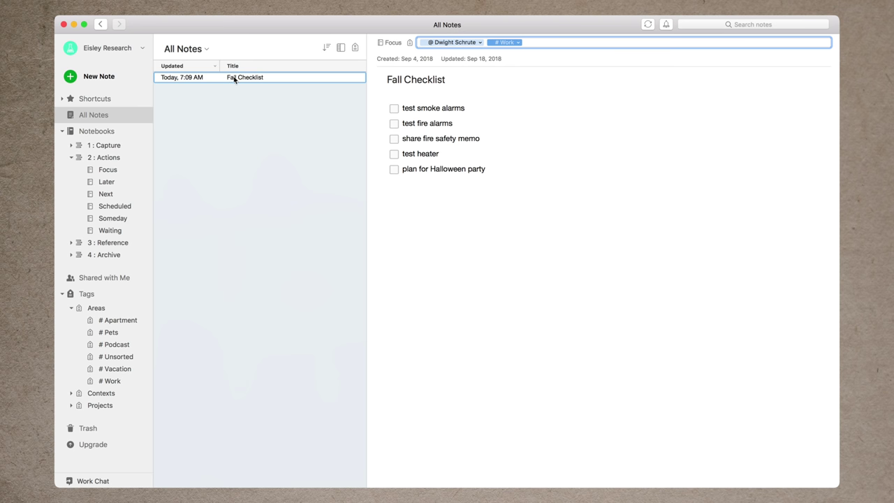
left_click_drag(234, 79, 117, 183)
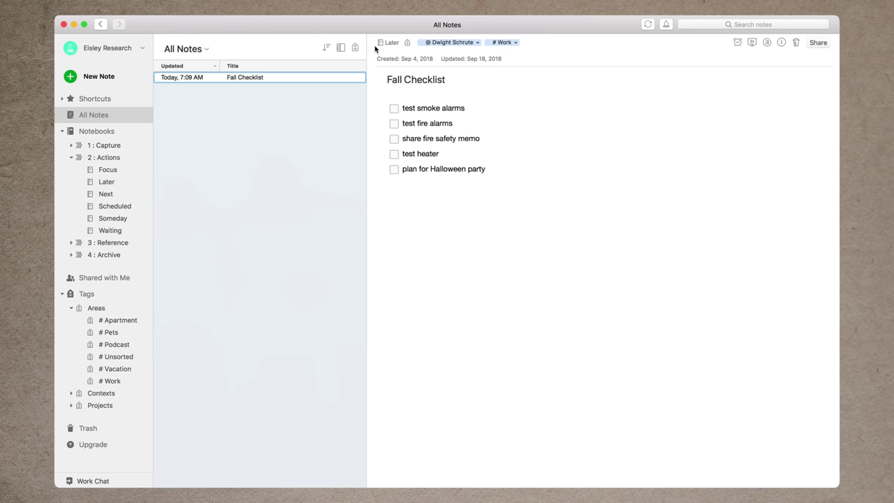
Step: Return to the notebooks list and expand the shortcuts to show the notebooks pinned there
key("super+alt+3")
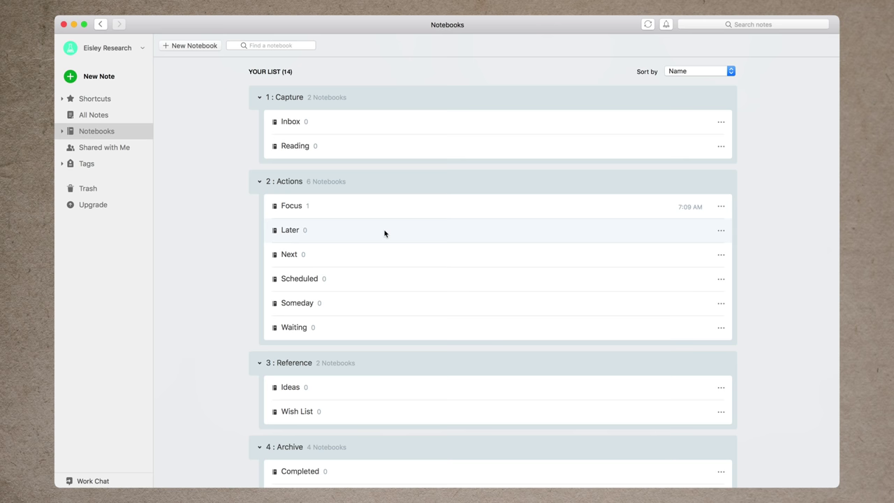
left_click(62, 99)
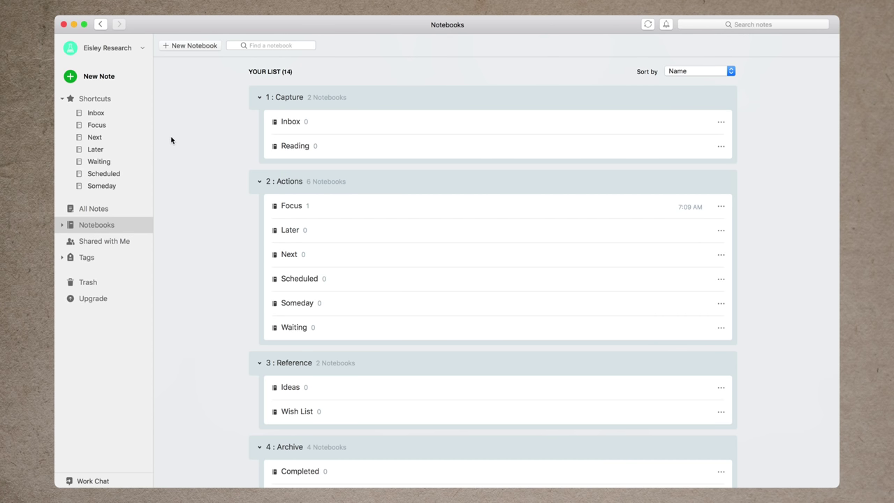